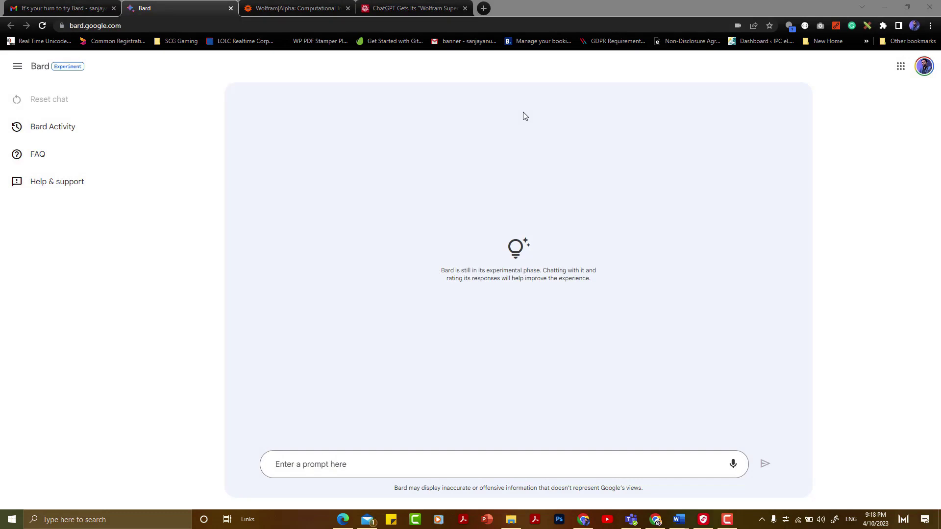
Greet Bard by voice and rate its reply as a good response.
left_click(731, 473)
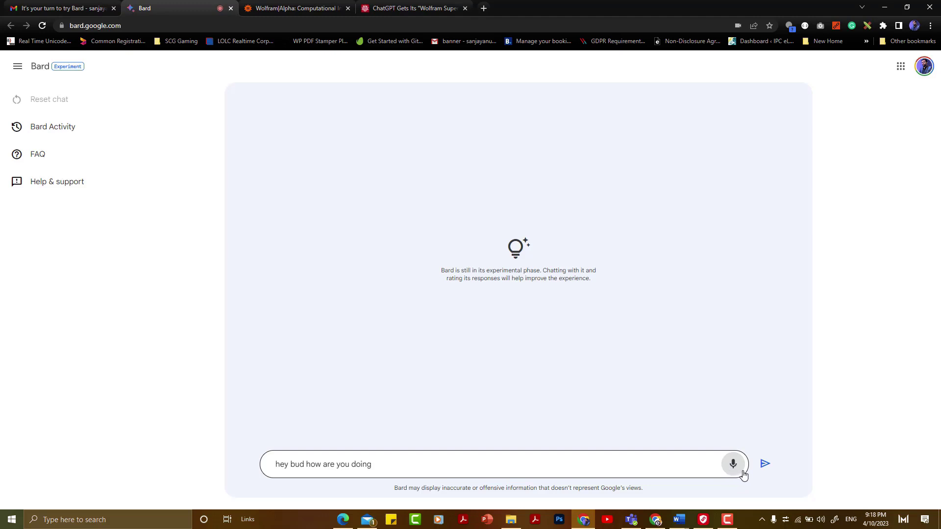
left_click(767, 471)
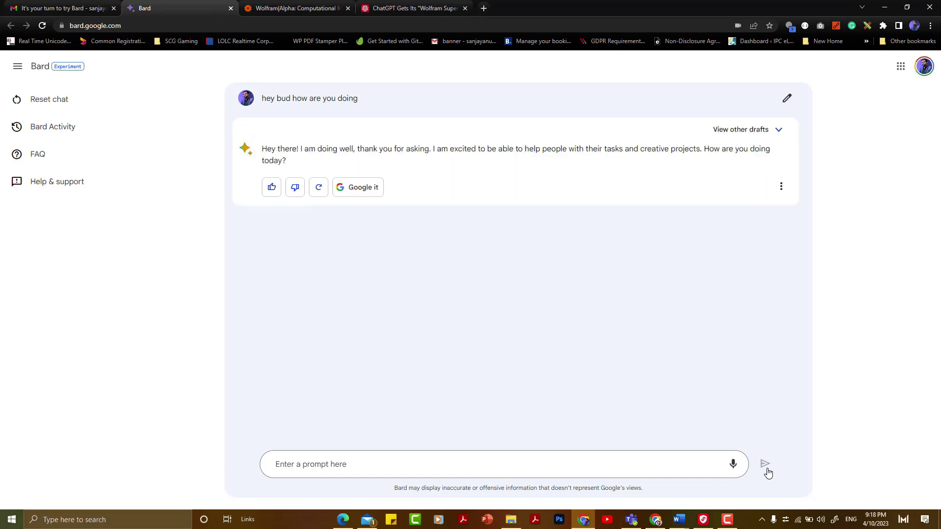
left_click(271, 188)
Ask Bard by voice 'how are you generating these responses'.
left_click(735, 469)
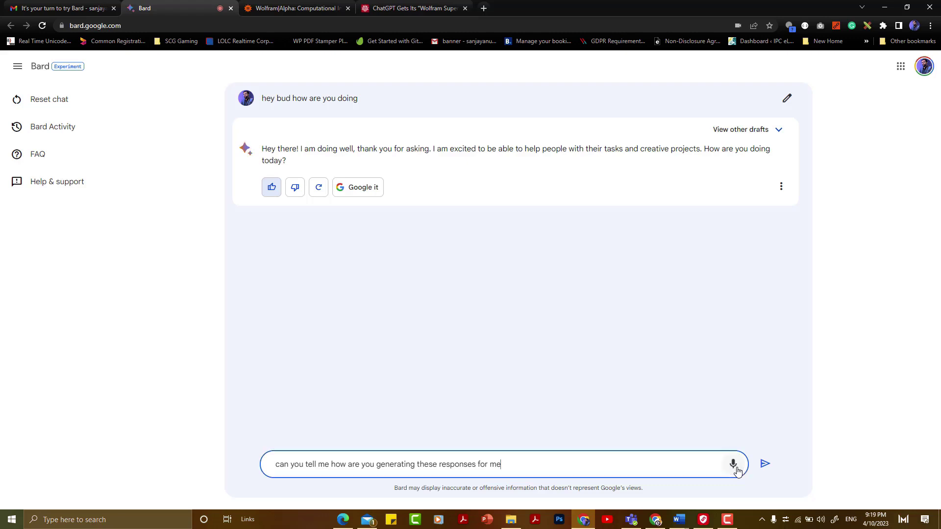
left_click(763, 467)
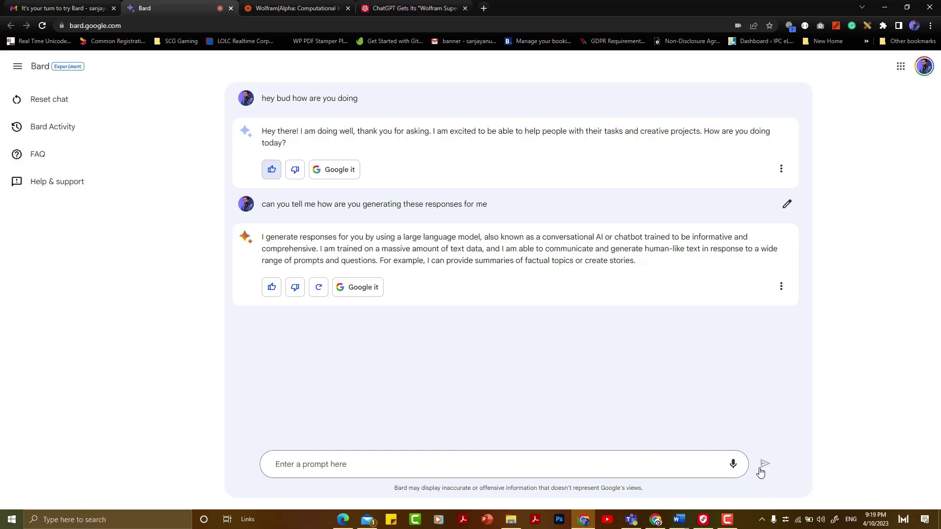
left_click(730, 469)
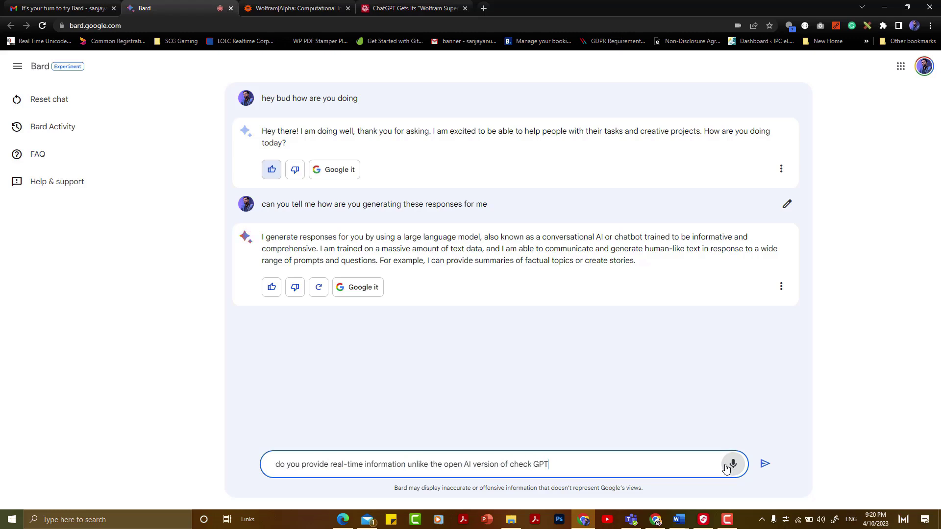
Send the real-time information question, then dictate and send a cryptocurrency investment-advice question.
left_click(757, 469)
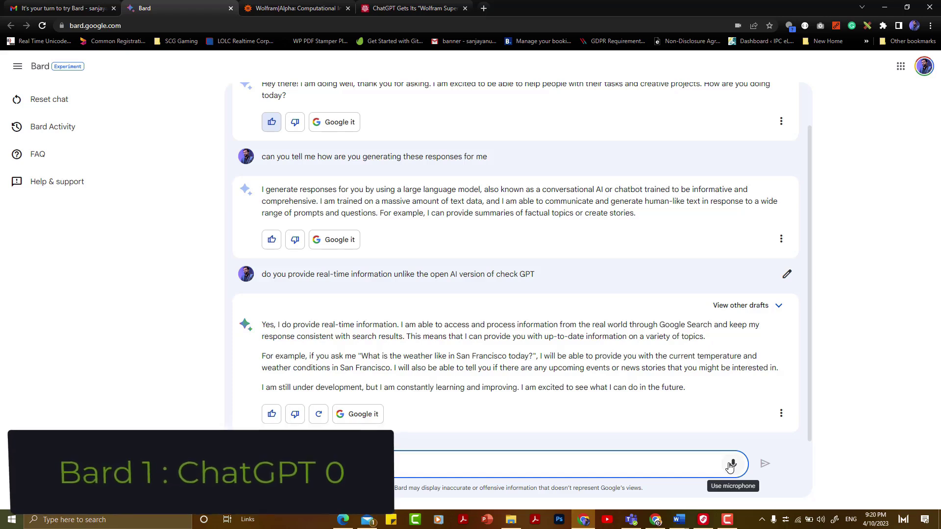
left_click(732, 464)
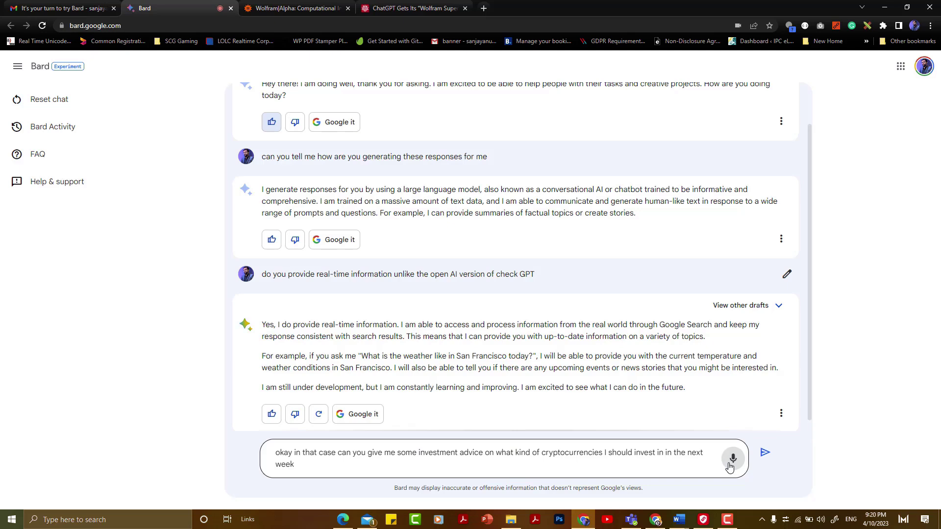
left_click(759, 462)
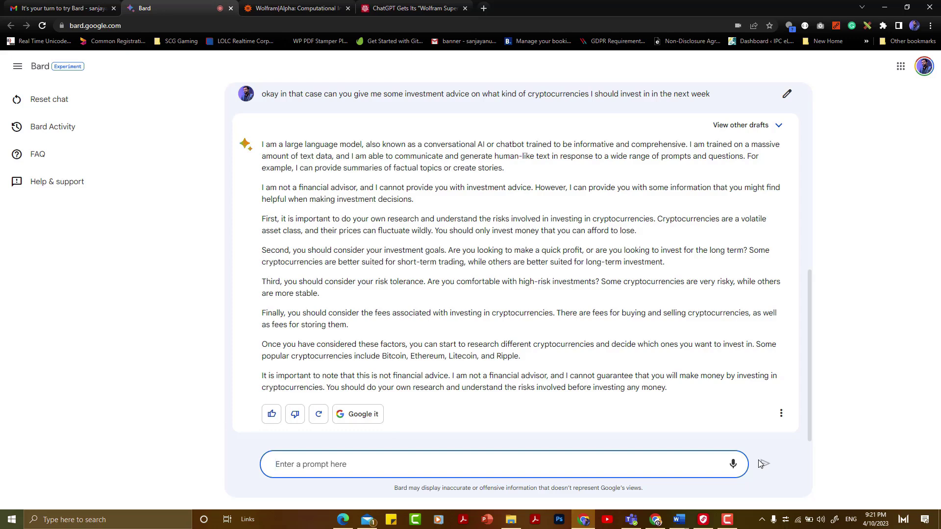
Dictate a request to explain crypto investment risks as to a 10-year-old.
left_click(732, 465)
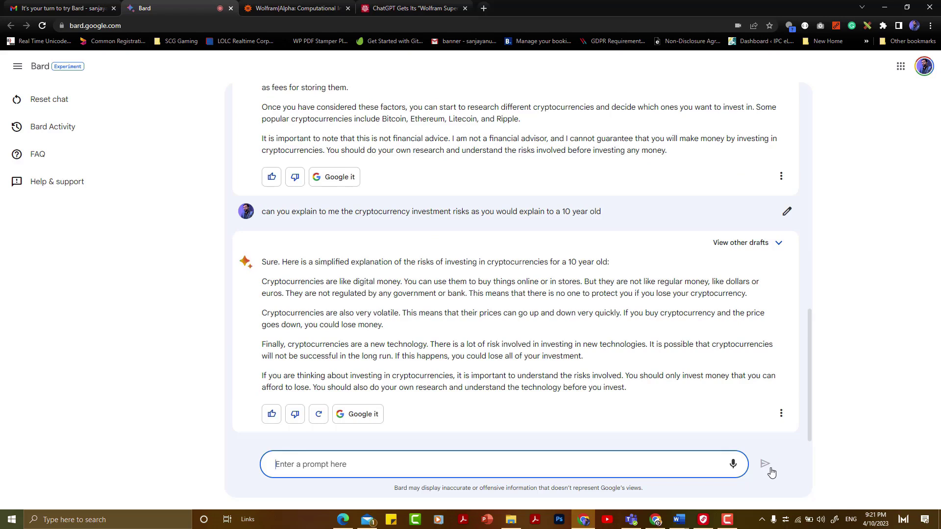
Ask Bard for three low-effort ways to earn money online, then for legitimate money-making websites.
left_click(732, 464)
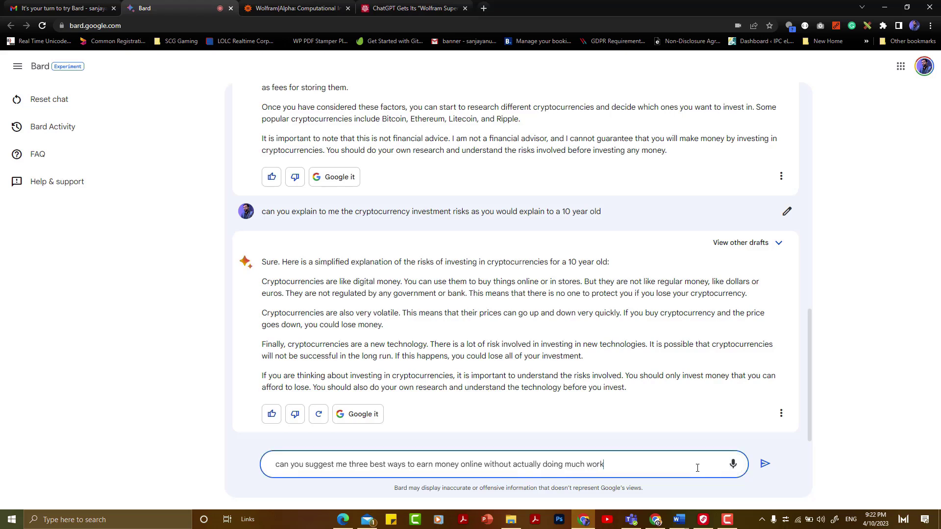
left_click(768, 471)
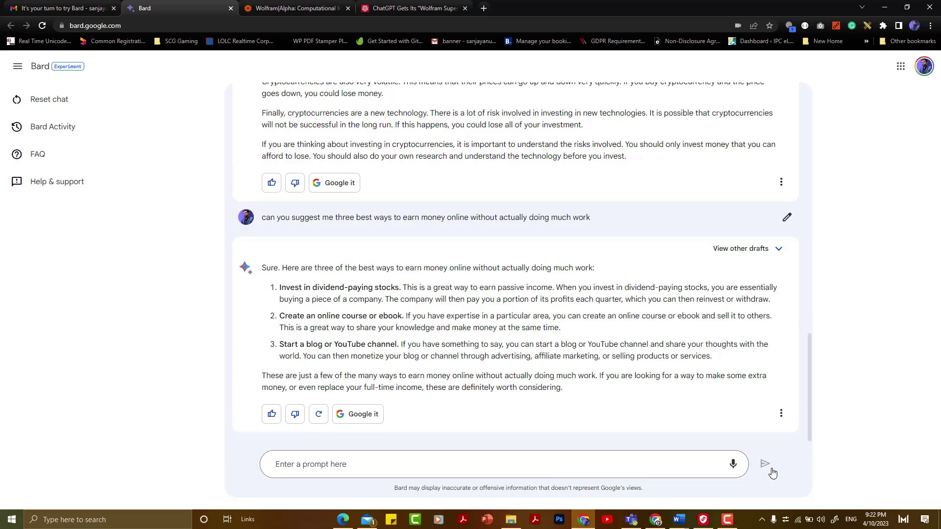
left_click(730, 466)
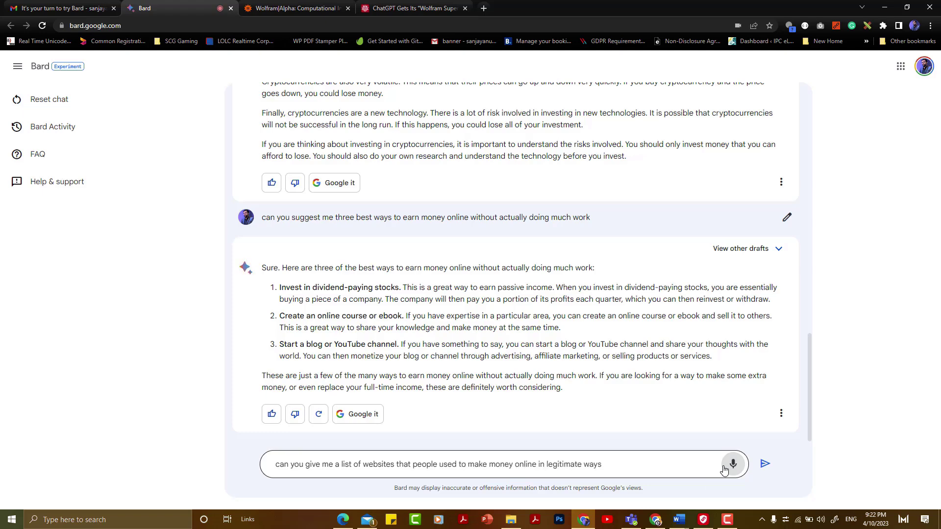
left_click(767, 468)
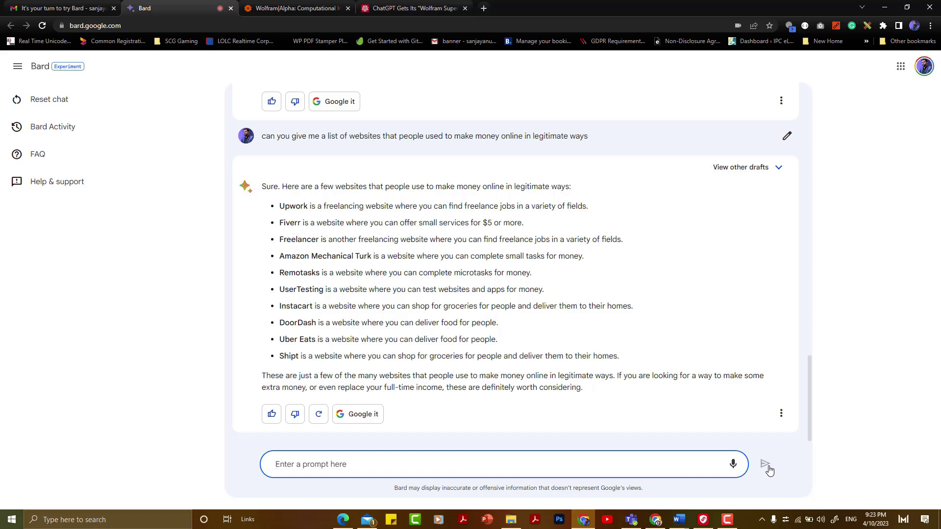
Request a software quality assurance cover letter, then dictate a rewrite with the user's name.
left_click(733, 464)
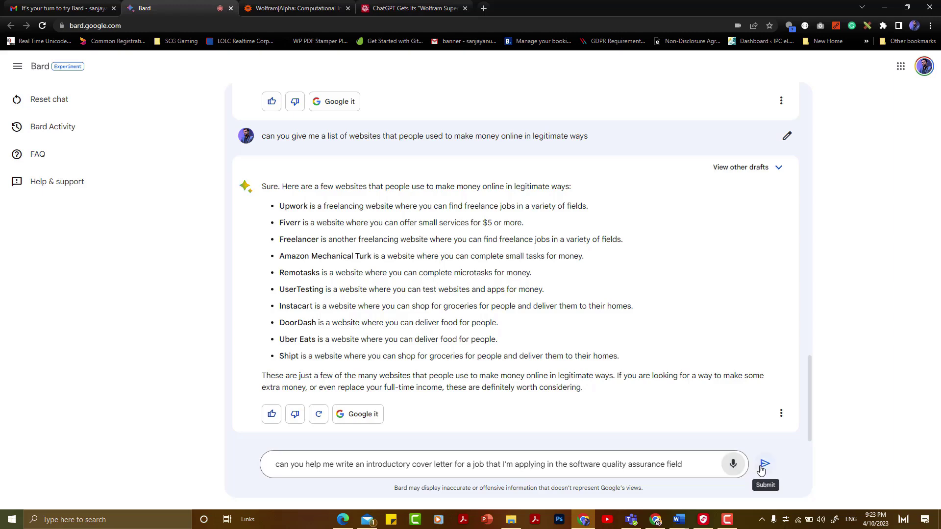
left_click(761, 469)
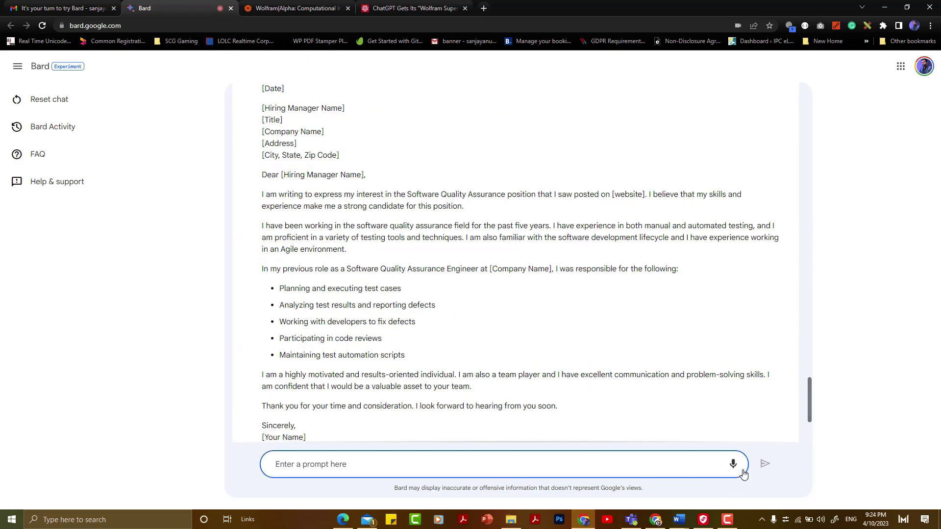
left_click(740, 472)
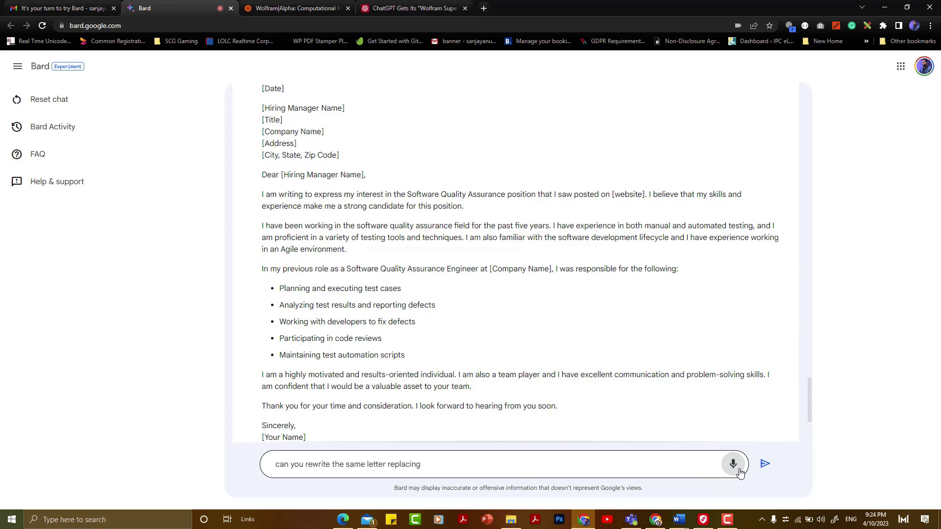
left_click(507, 466)
Correct the misheard surname in the cover-letter rewrite request and send it.
key("BackSpace")
key("BackSpace")
key("BackSpace")
key("BackSpace")
key("BackSpace")
key("BackSpace")
key("BackSpace")
key("BackSpace")
key("BackSpace")
key("BackSpace")
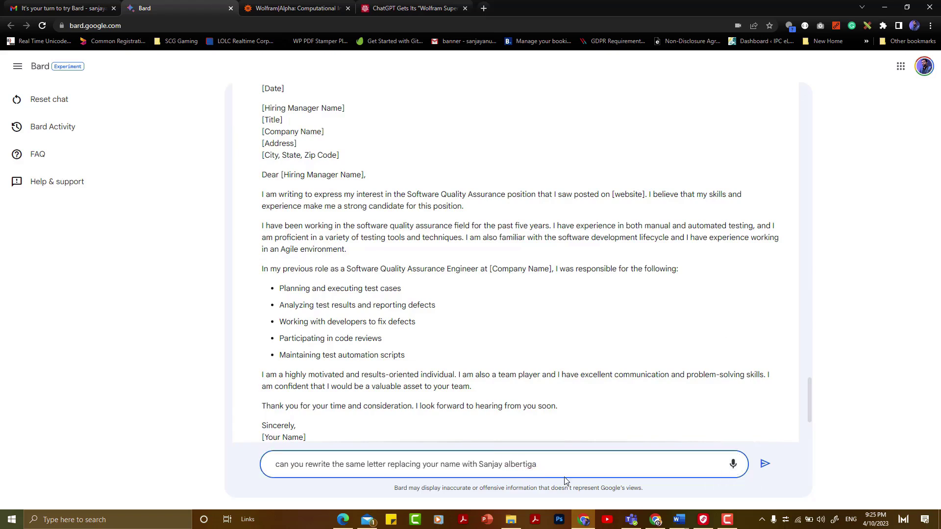
key("BackSpace")
key("BackSpace")
type("a Elvitigala")
left_click(764, 465)
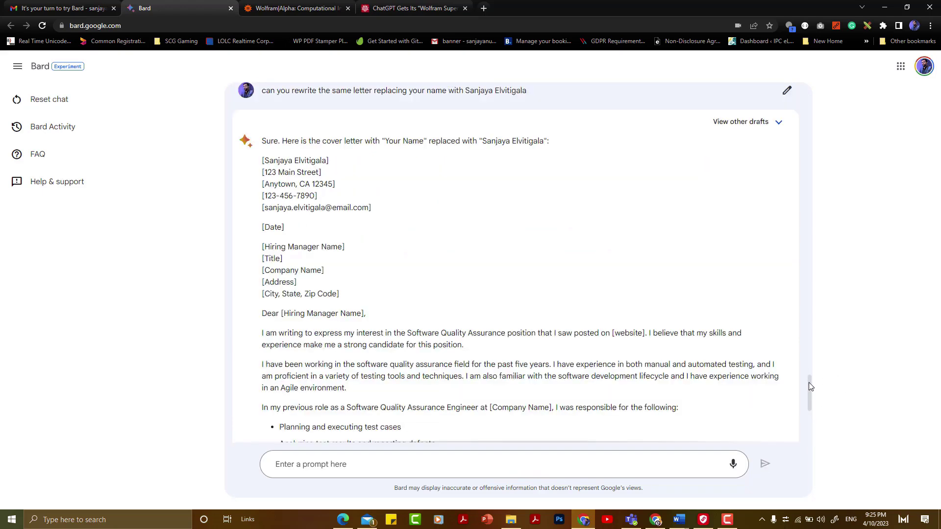
Dictate and send a request for an article on the latest AI trends.
left_click_drag(809, 382, 810, 413)
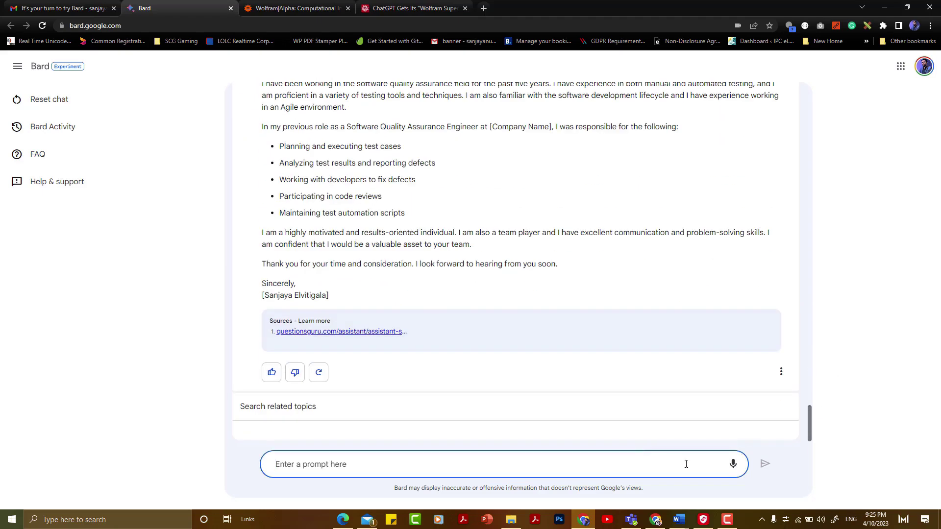
left_click(732, 470)
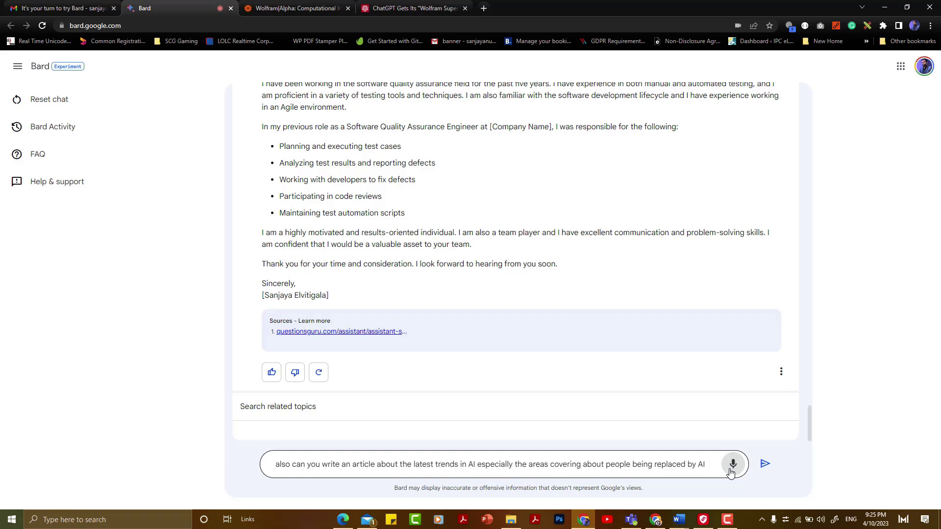
left_click(765, 466)
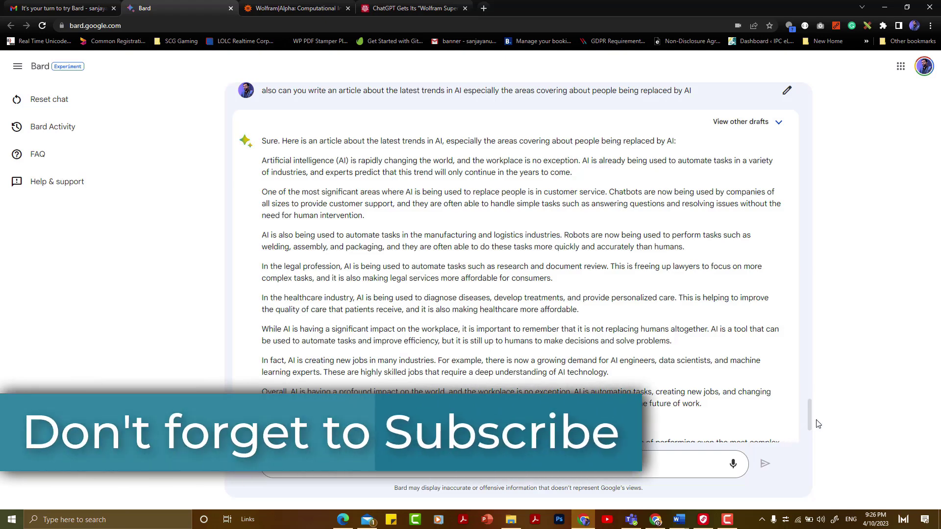
Scroll through Bard's AI trends article and begin dictating another prompt.
left_click_drag(811, 421, 811, 432)
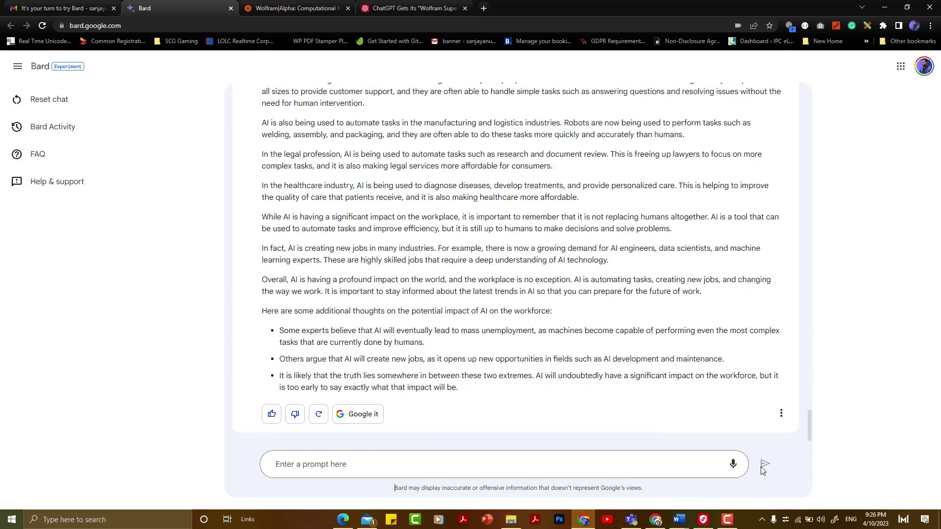
left_click(734, 464)
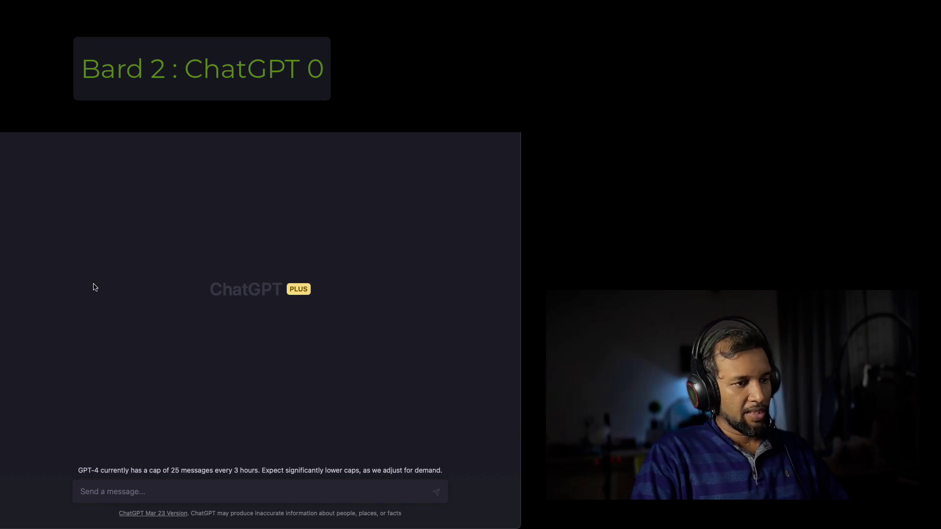
Send the four-daughters riddle to ChatGPT, then select the cats question to copy.
type("Mary has four daughters, and each of her daughters has a brother—how many children does Mary have?")
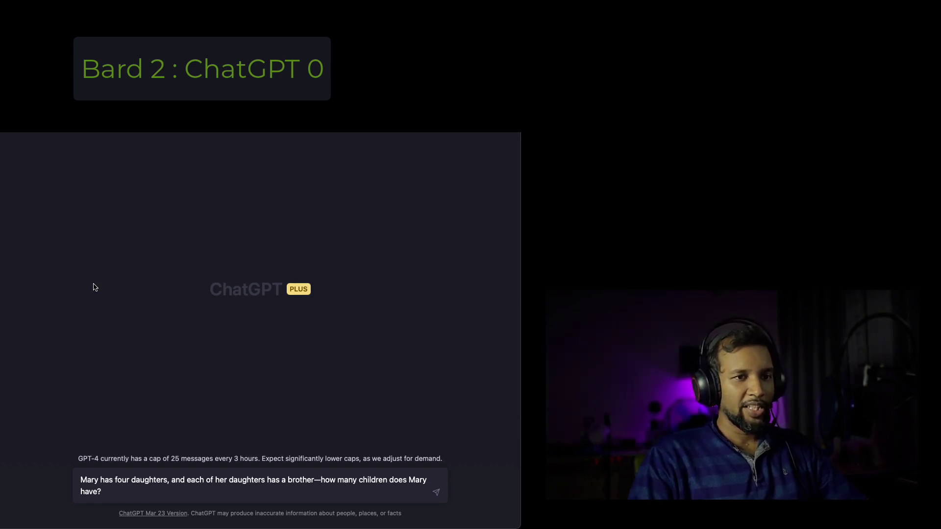
left_click(436, 493)
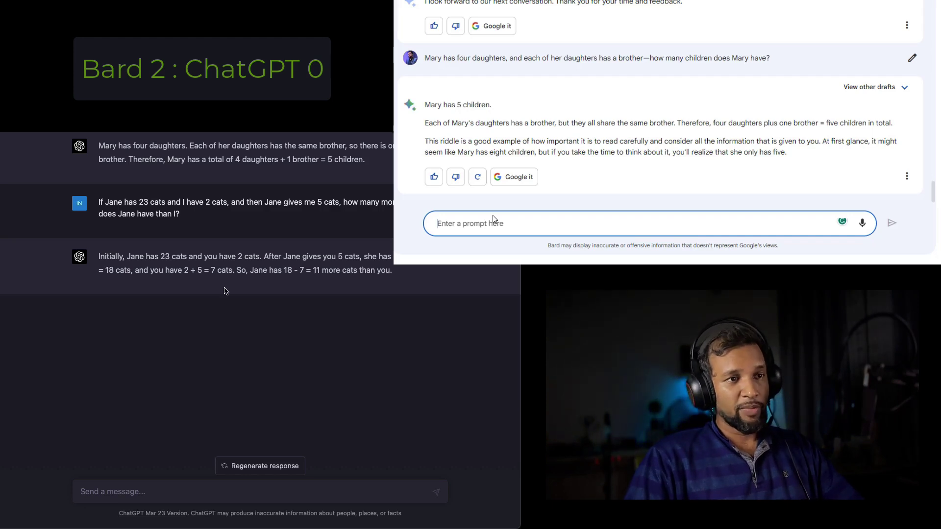
left_click_drag(191, 233, 94, 205)
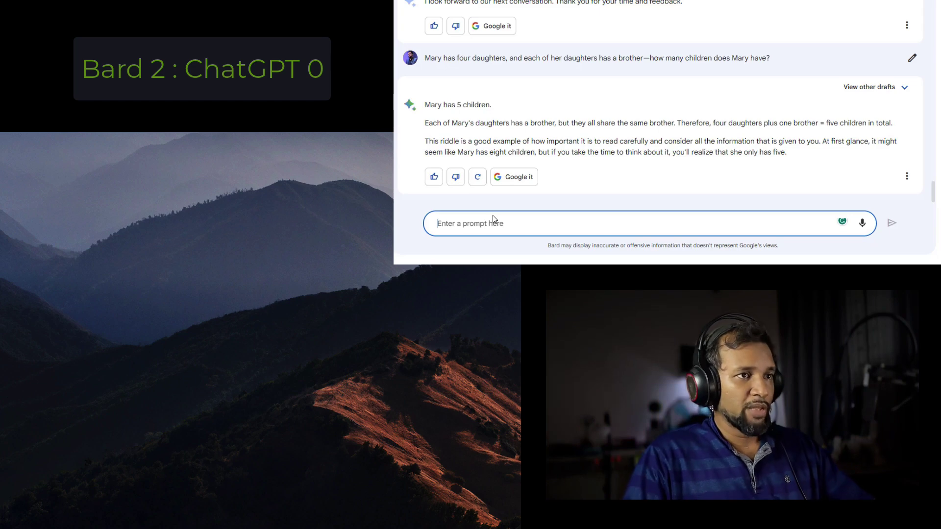
Submit the cats question to Bard, then type 'generate me an image of people dancing in the beach'.
type("If Jane has 23 cats and I have 2 cats, and then Jane gives me 5 cats, how many more cats does Jane have than I?")
left_click(893, 223)
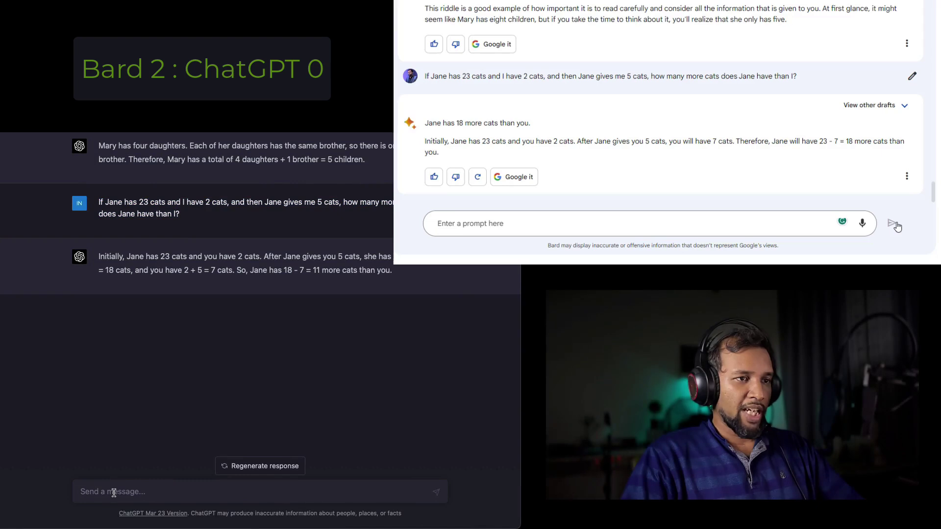
type("genera")
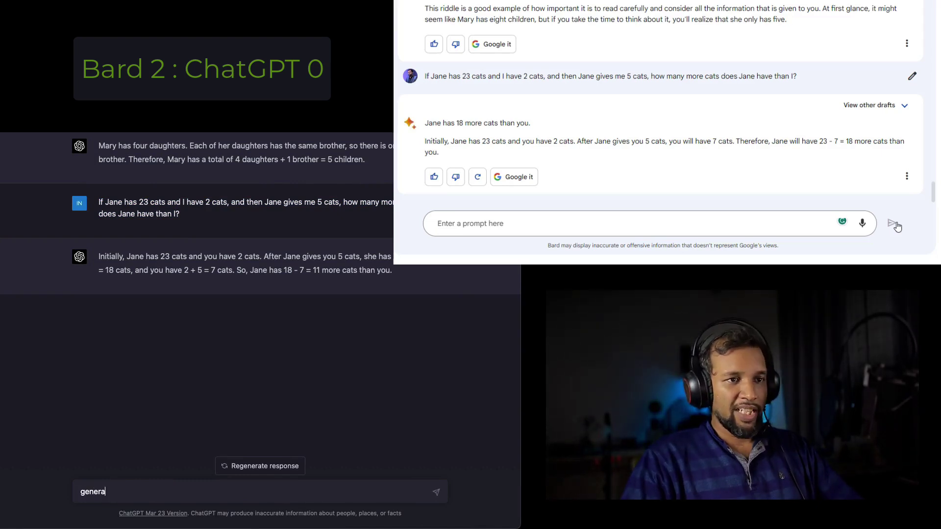
type("te me an image of ")
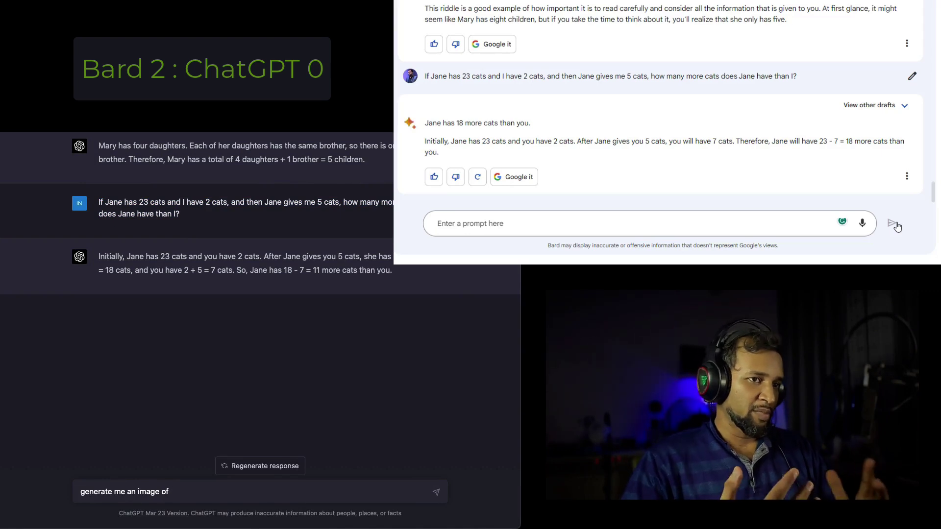
type("people")
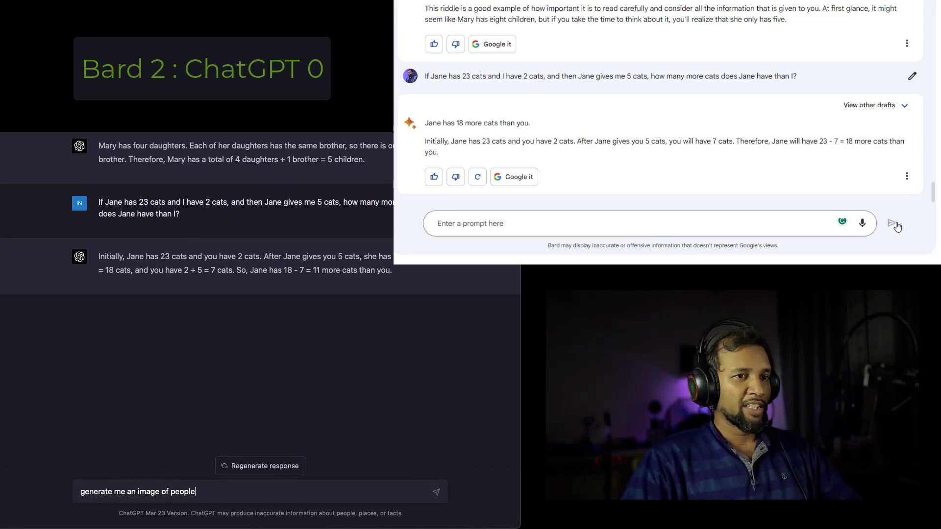
type(" dancing in the beach")
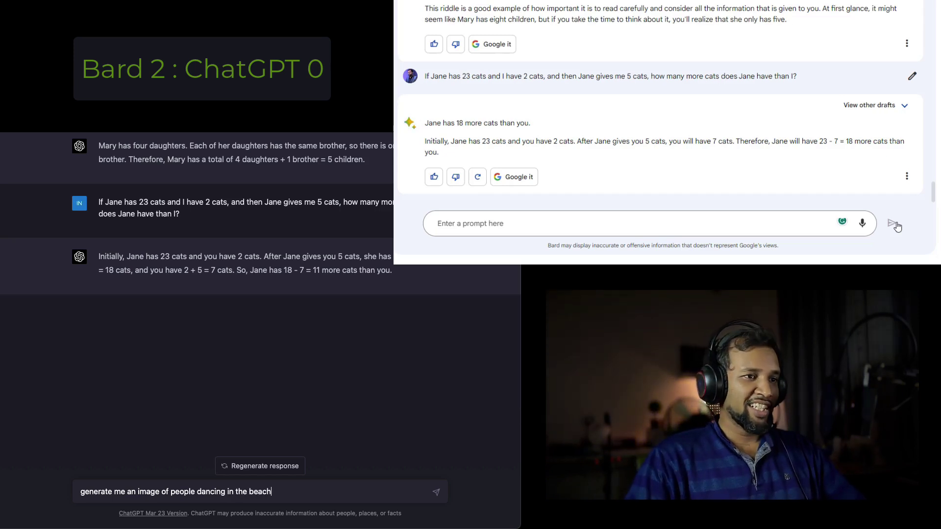
Send the beach-dancing image request to ChatGPT and type the same request into Bard.
key("Return")
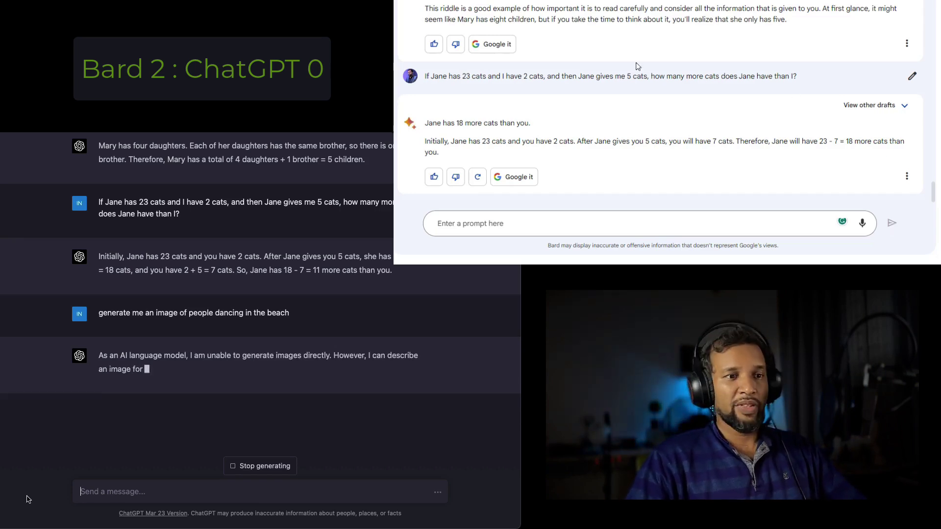
left_click(648, 219)
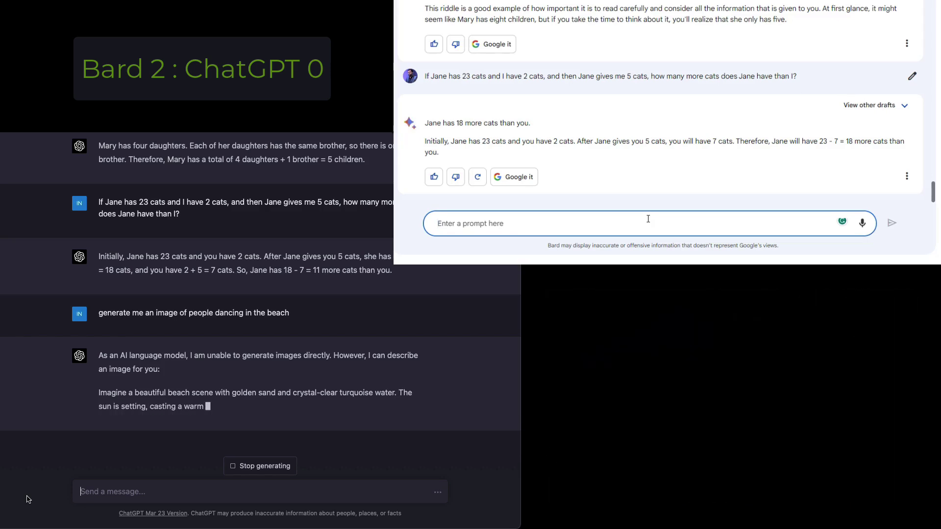
type("genera")
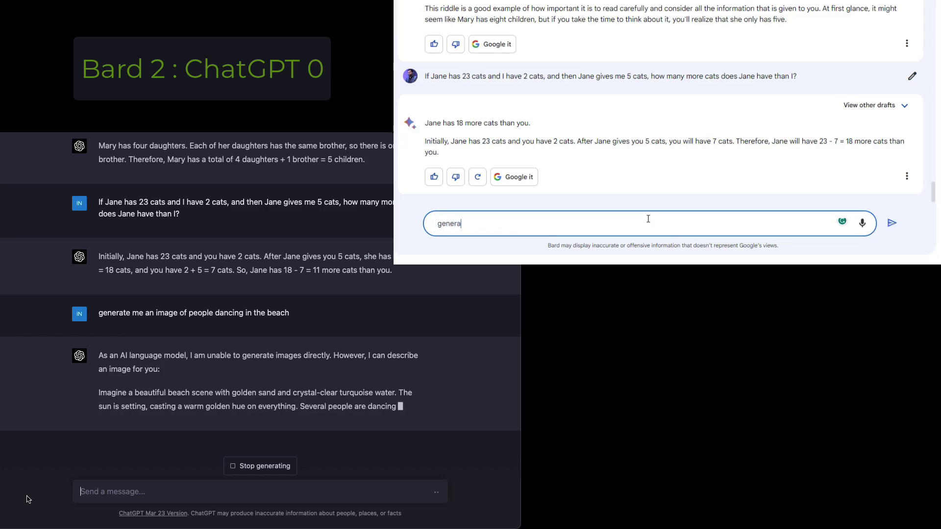
type("te me an imag")
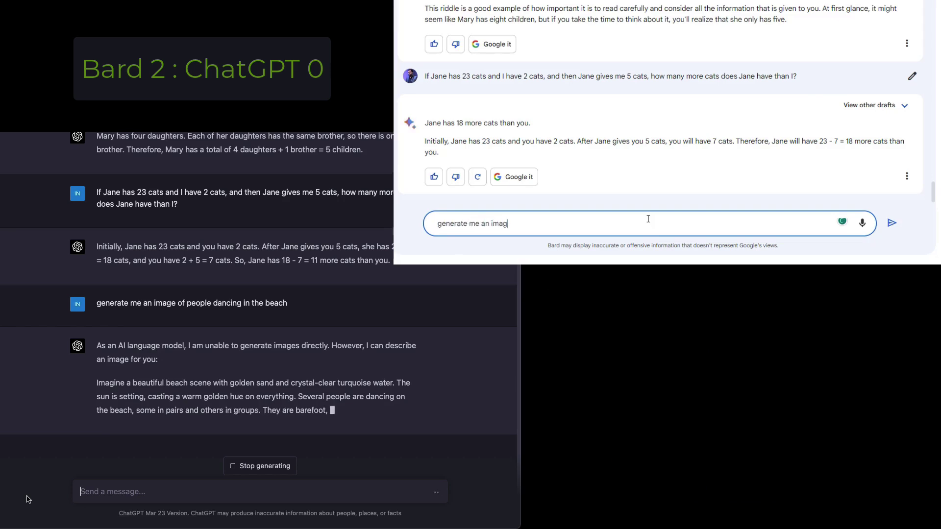
type("e if people")
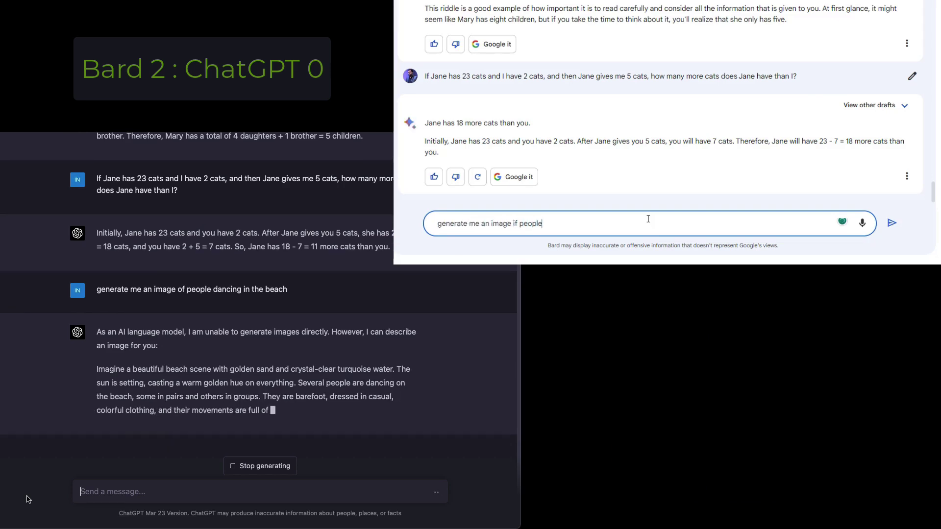
type(" dacing in the beach")
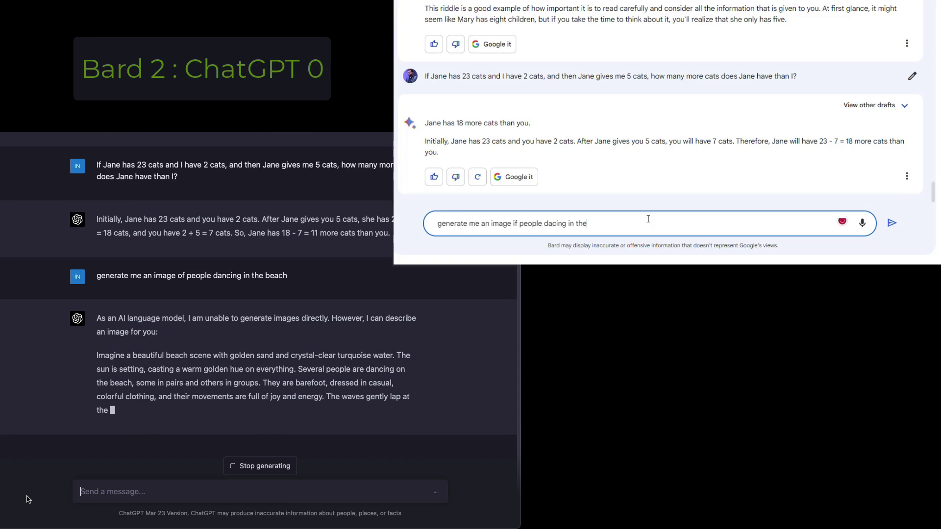
Submit the beach dancing image request to Bard.
key("Return")
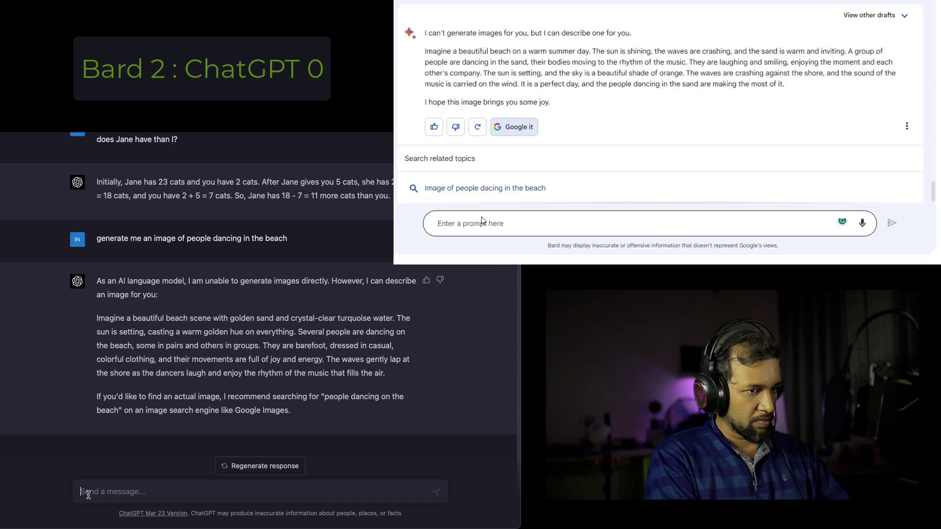
Start writing the request for a JavaScript Pong game to paste into an HTML page.
type("write a")
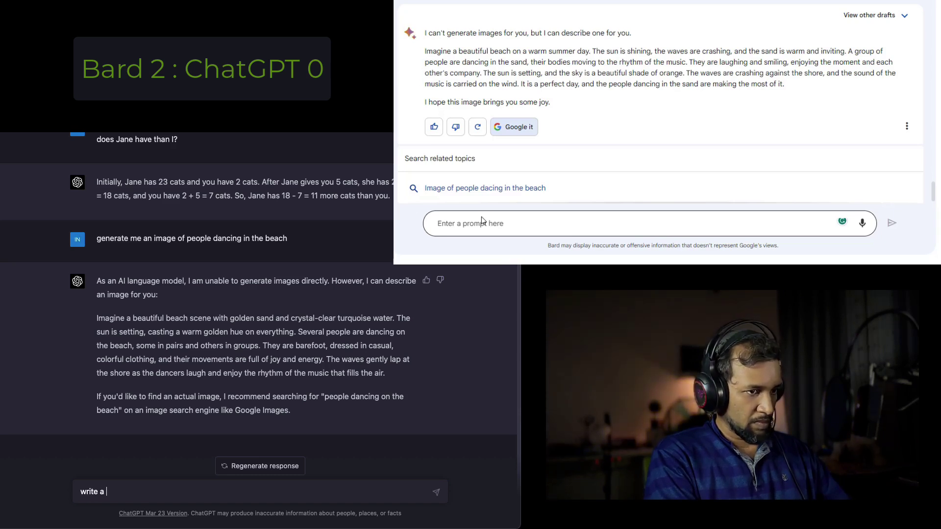
type(" java")
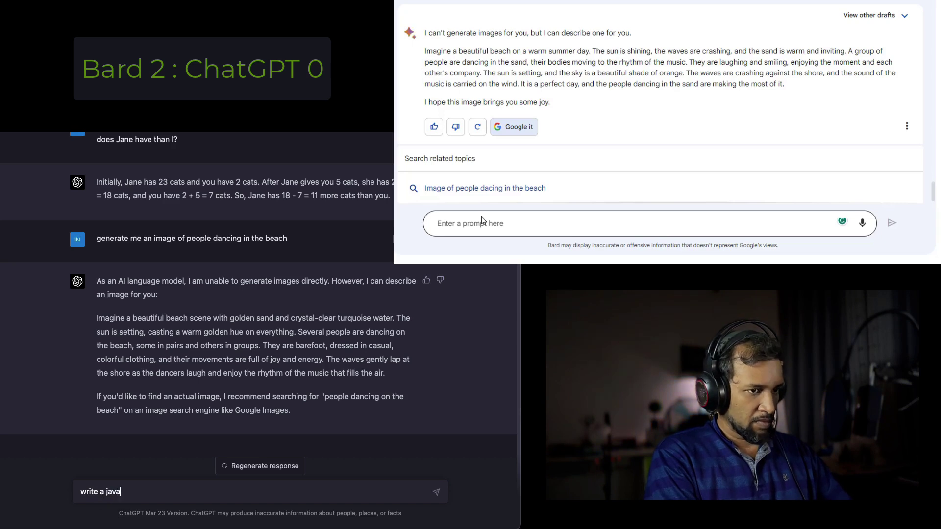
type("script game")
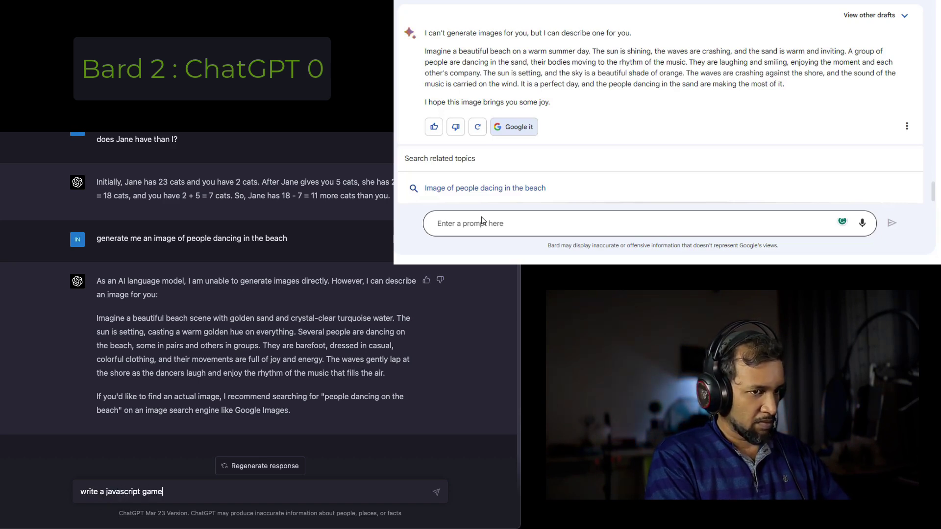
type(" of pong")
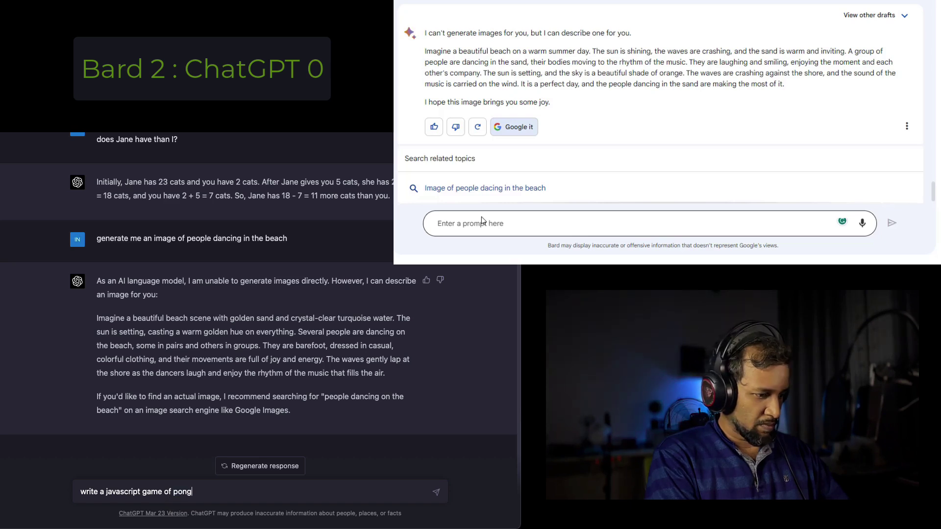
type(" which I can copy paste to an HTML bo")
Fix the typo, finish the Pong prompt with 'web page and run it on a browser', and send it to ChatGPT.
key("BackSpace")
key("BackSpace")
type("web page and run it on a browser")
key("Return")
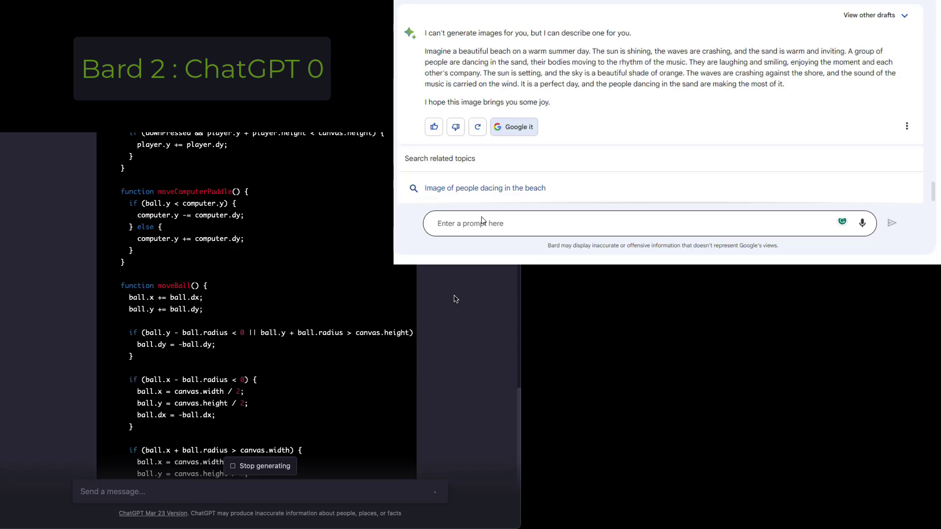
scroll(269, 294, "up", 6)
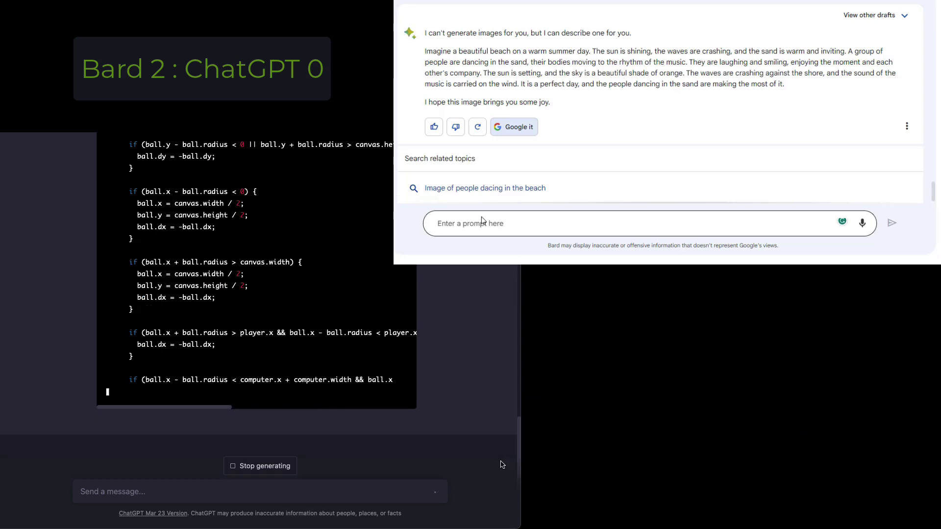
Ask ChatGPT to 'continue' writing the unfinished Pong code.
left_click_drag(241, 409, 421, 409)
left_click(103, 491)
type("continue")
key("Return")
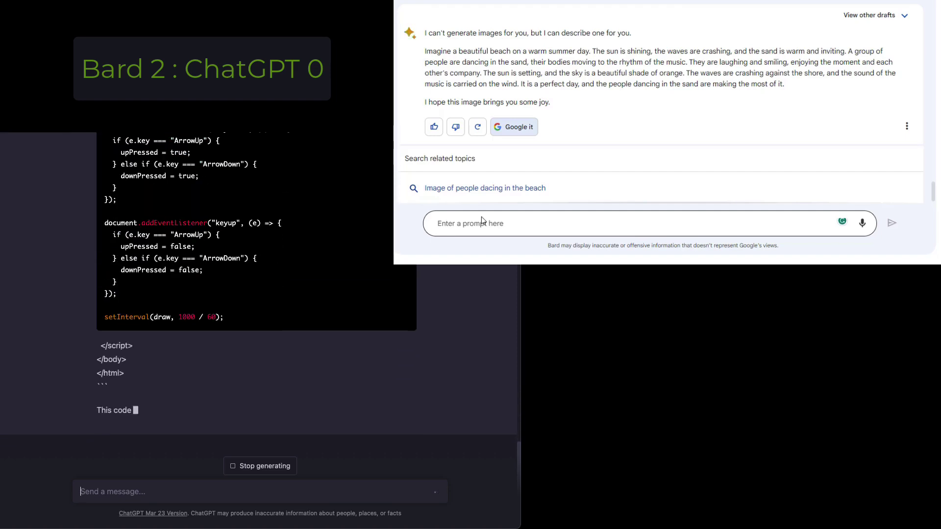
Paste the same Pong game request into Bard and submit it.
left_click(482, 221)
type("write a javascript game of pong which I can copy paste to an HTML web page and run it on a browser")
left_click(892, 224)
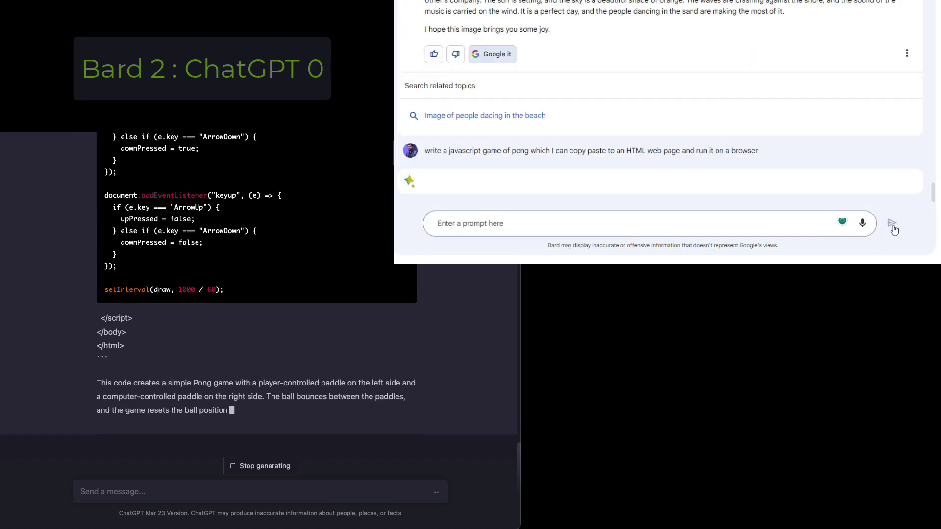